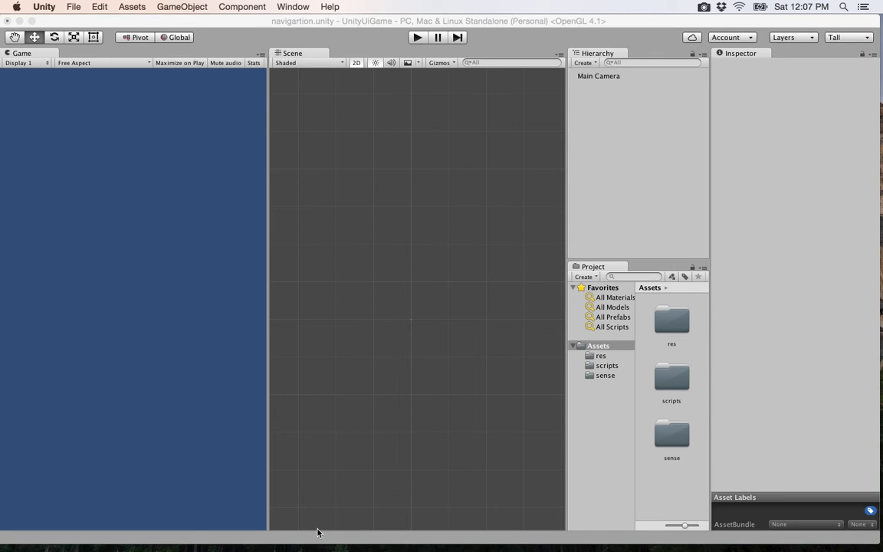
# Create a UI Button from the Hierarchy's Create > UI menu, adding a Canvas and EventSystem
pyautogui.click(584, 62)
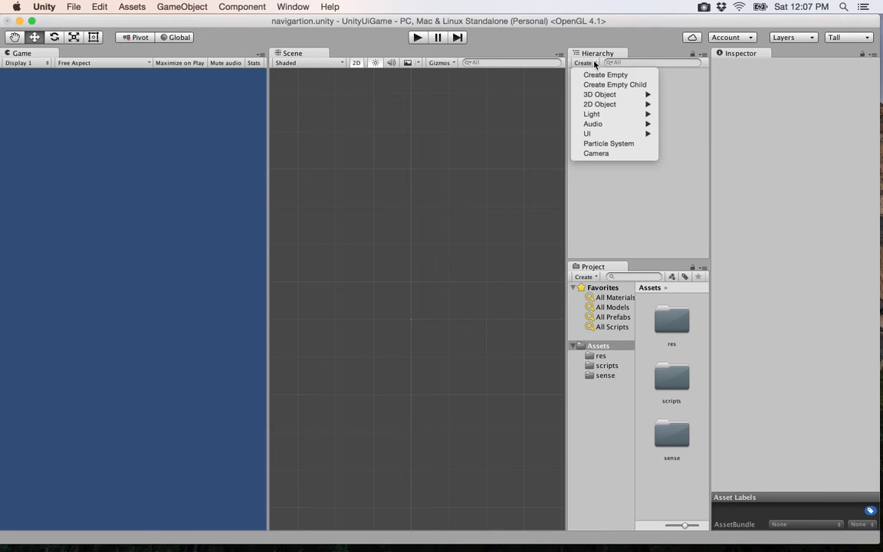
pyautogui.moveTo(612, 94)
pyautogui.moveTo(636, 133)
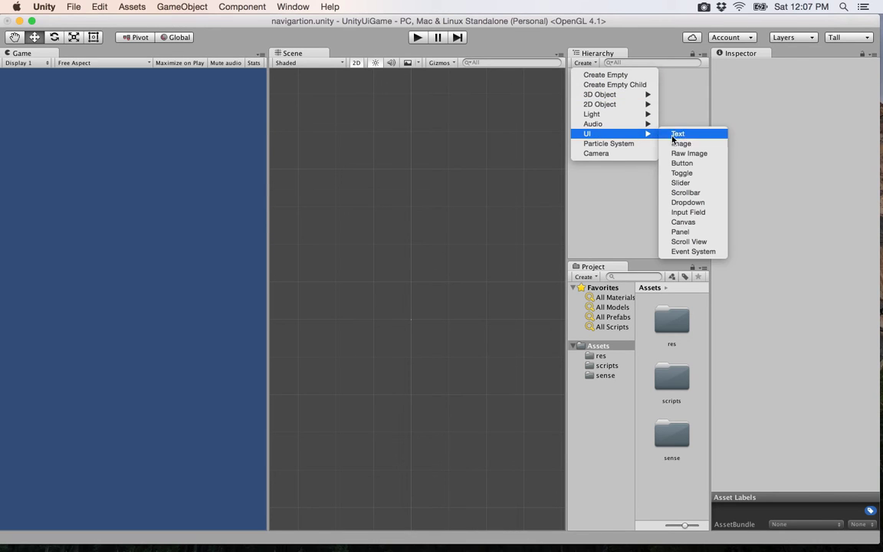
pyautogui.click(682, 163)
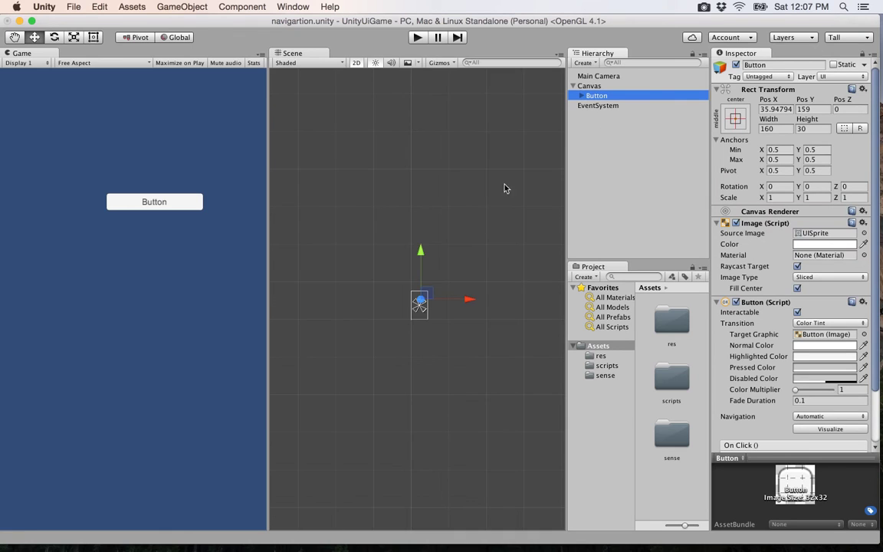
# Frame the new button and drag it left to Pos X -20
pyautogui.scroll(-2, 469, 246)
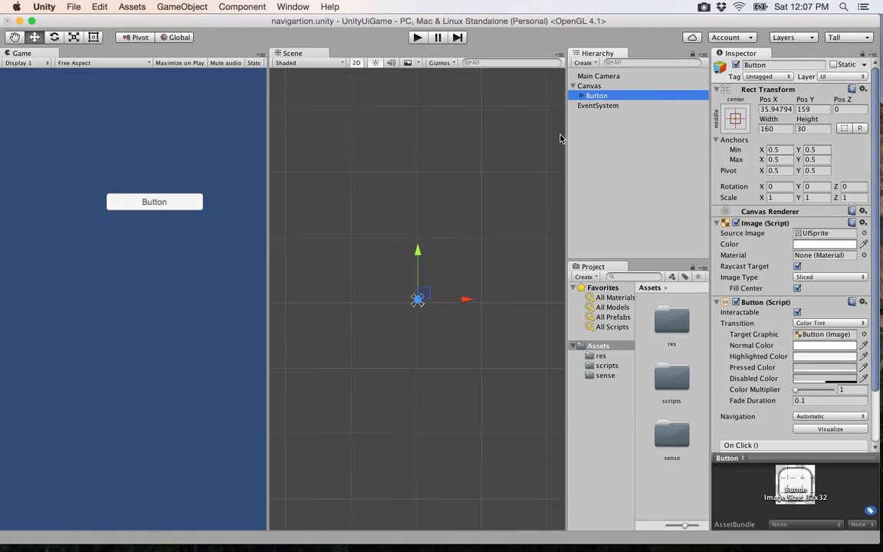
pyautogui.press('f')
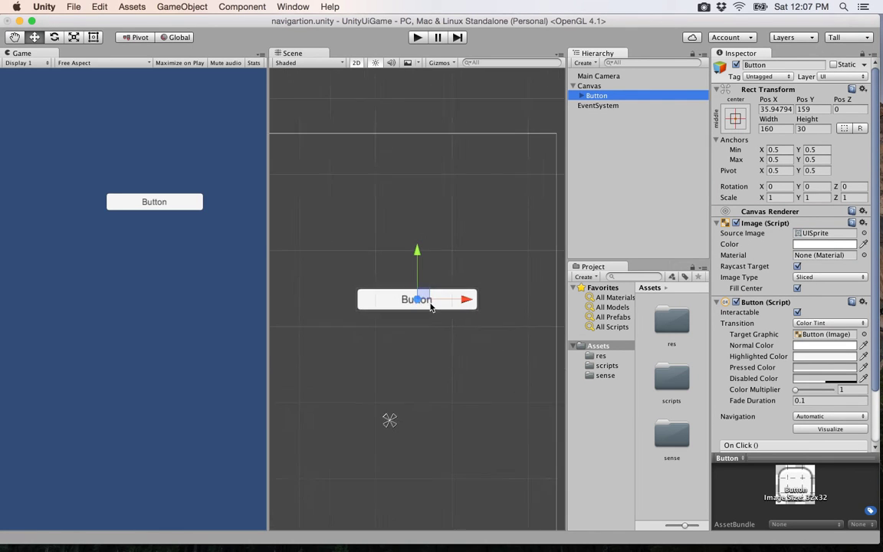
pyautogui.scroll(-2, 430, 307)
pyautogui.moveTo(464, 300); pyautogui.dragTo(438, 301)
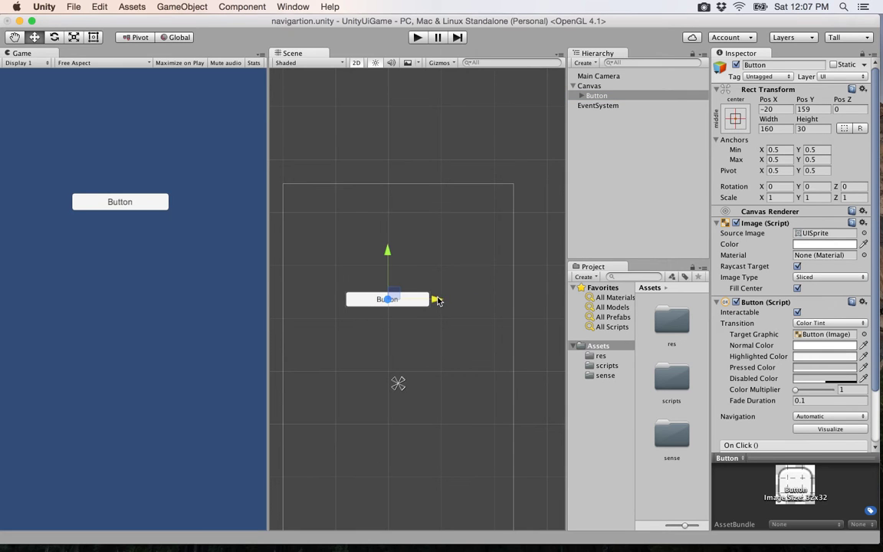
# Set the button's Highlighted Color to red, then duplicate the Button with Cmd+D
pyautogui.click(822, 357)
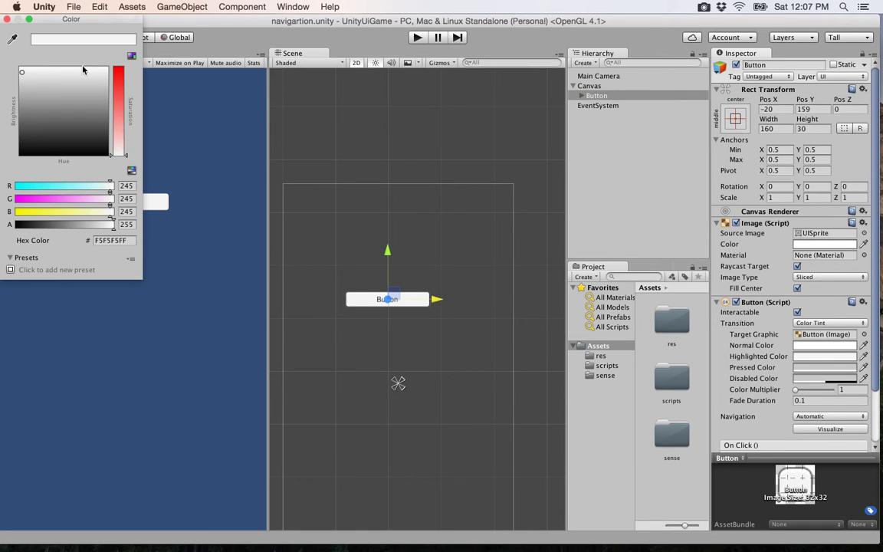
pyautogui.click(104, 69)
pyautogui.click(8, 18)
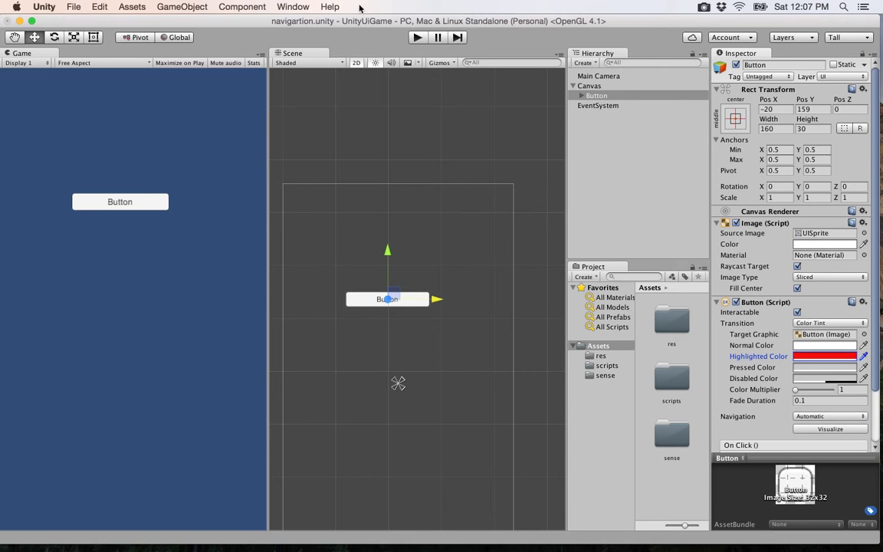
pyautogui.click(603, 97)
pyautogui.press('super+d')
pyautogui.press('super+d')
pyautogui.press('super+d')
# Rename the original button to ButtonTop and Button (1) to Button Button
pyautogui.click(604, 98)
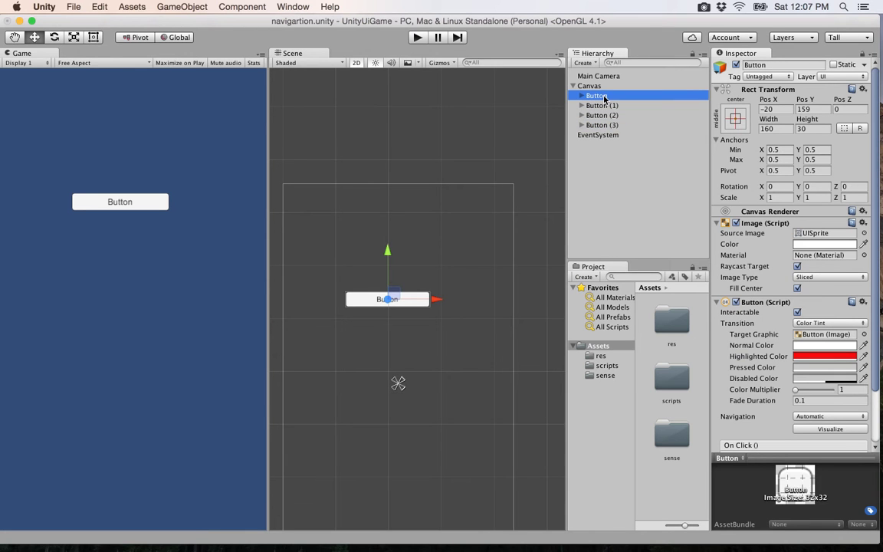
pyautogui.rightClick(604, 98)
pyautogui.click(642, 134)
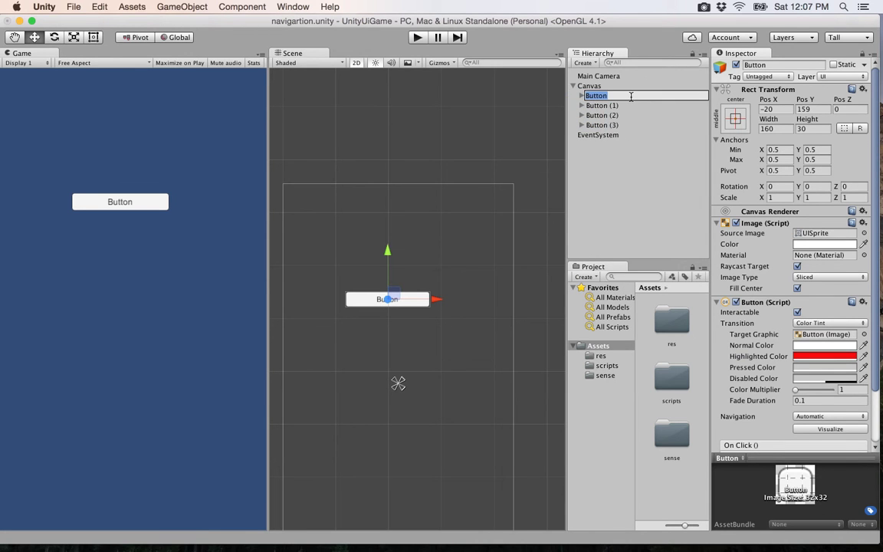
pyautogui.write('Top')
pyautogui.click(613, 107)
pyautogui.click(614, 108)
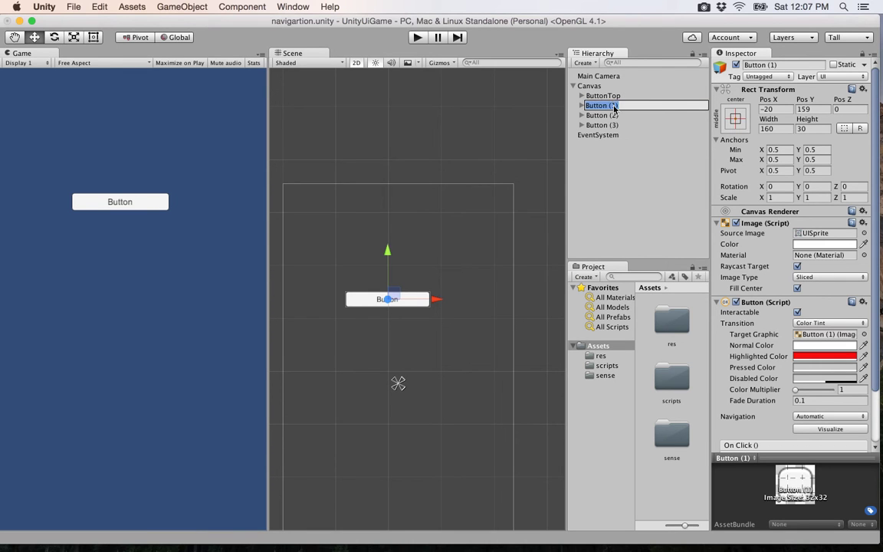
pyautogui.doubleClick(612, 105)
pyautogui.write('Button')
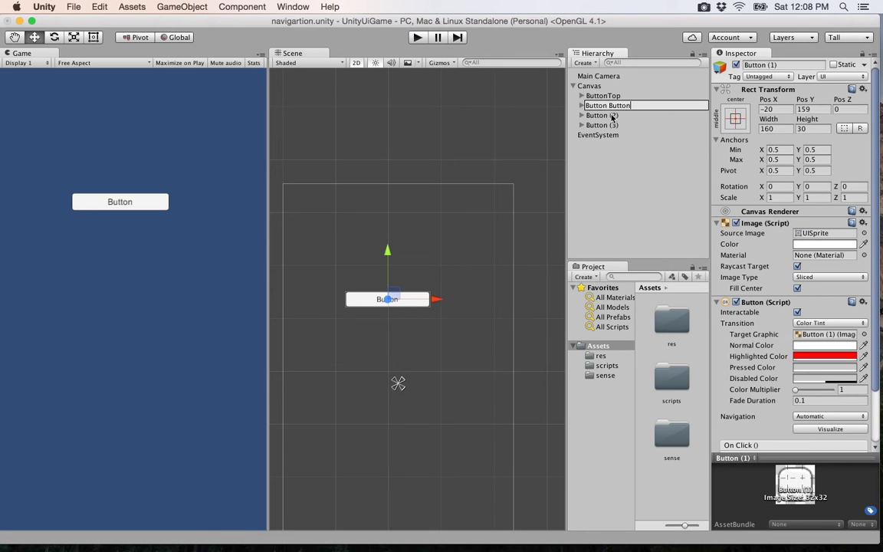
# Rename Button (2) to ButtonLeft
pyautogui.rightClick(612, 116)
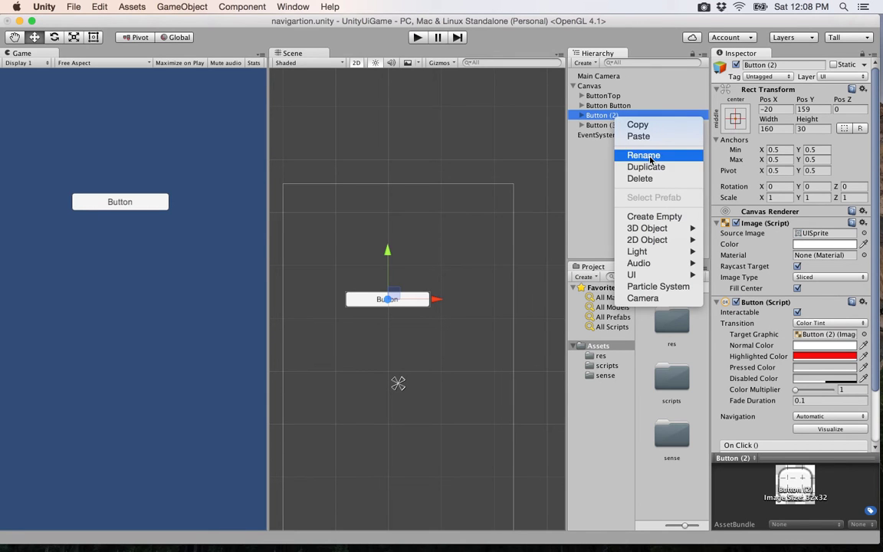
pyautogui.click(650, 156)
pyautogui.moveTo(622, 116); pyautogui.dragTo(610, 115)
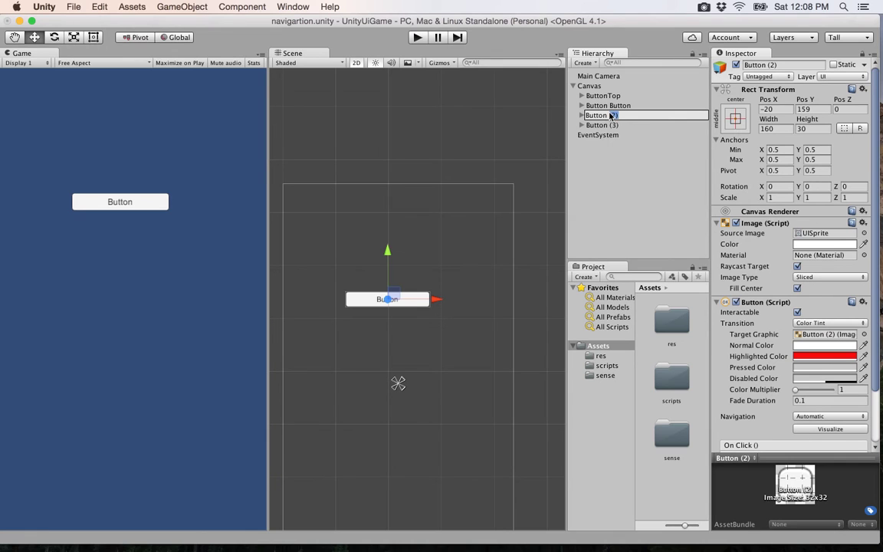
pyautogui.press('BackSpace')
pyautogui.write('Left')
pyautogui.click(614, 136)
# Rename Button (3) to ButtonRight
pyautogui.click(613, 125)
pyautogui.rightClick(622, 125)
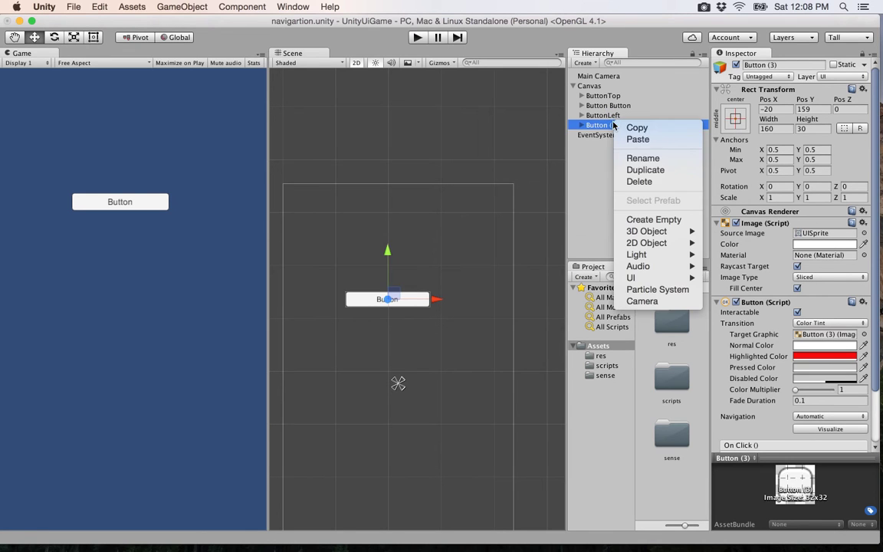
pyautogui.click(642, 158)
pyautogui.moveTo(619, 124); pyautogui.dragTo(607, 126)
pyautogui.write('Right')
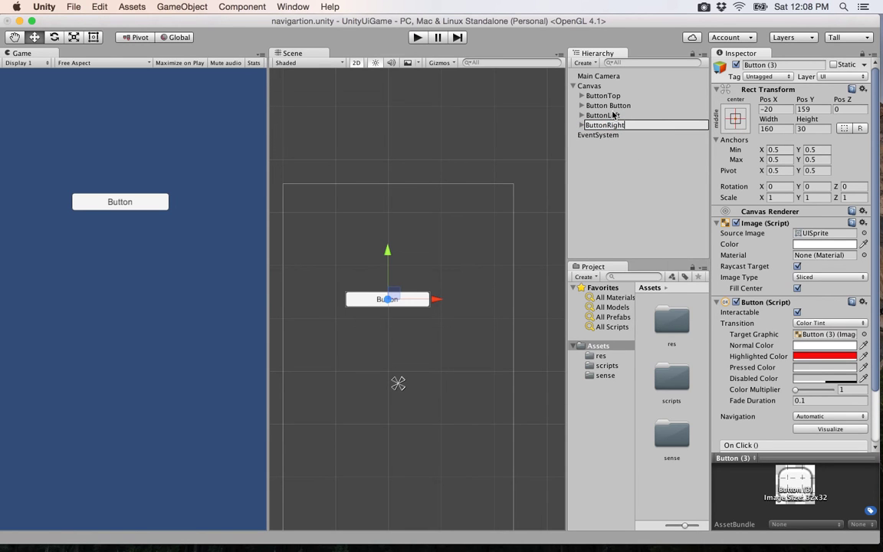
pyautogui.click(572, 105)
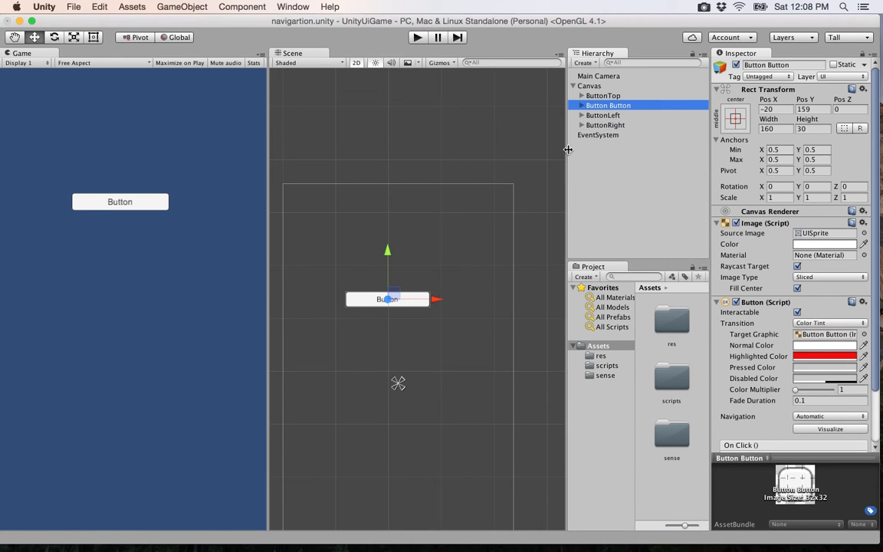
# Move Button Button below ButtonTop and place ButtonLeft on the left at about -135, 85
pyautogui.moveTo(388, 257); pyautogui.dragTo(392, 326)
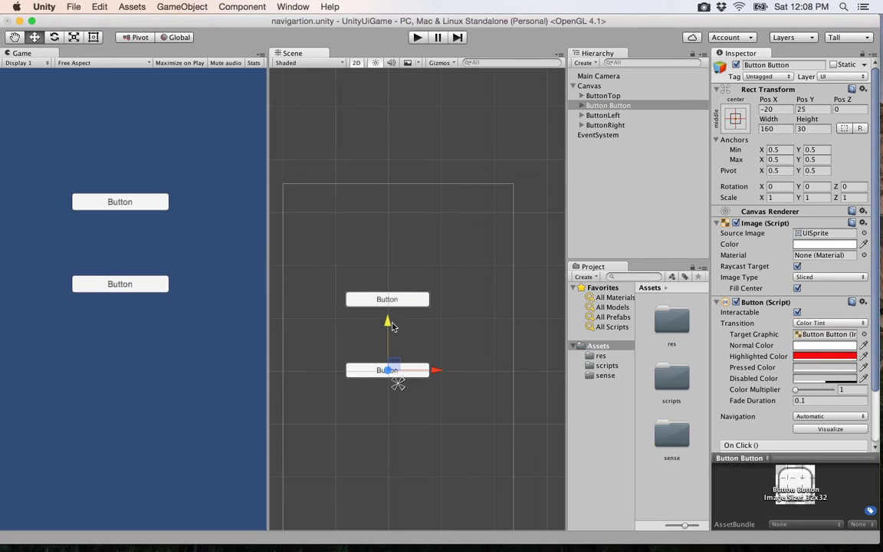
pyautogui.click(607, 115)
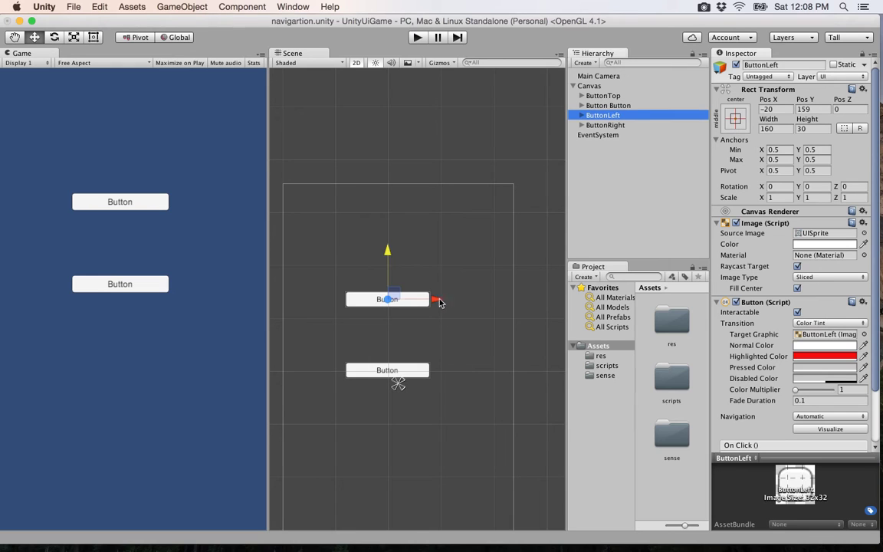
pyautogui.moveTo(437, 300); pyautogui.dragTo(387, 305)
pyautogui.moveTo(334, 257); pyautogui.dragTo(325, 291)
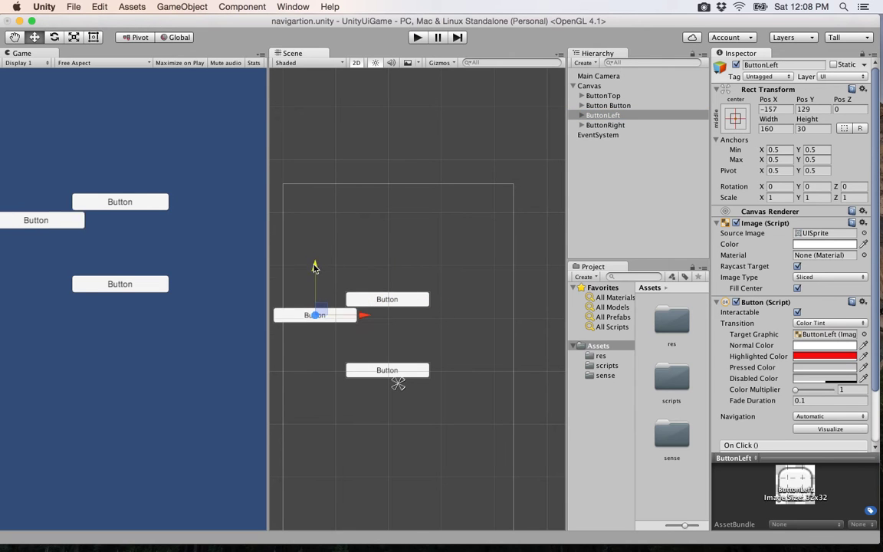
pyautogui.moveTo(362, 338); pyautogui.dragTo(374, 338)
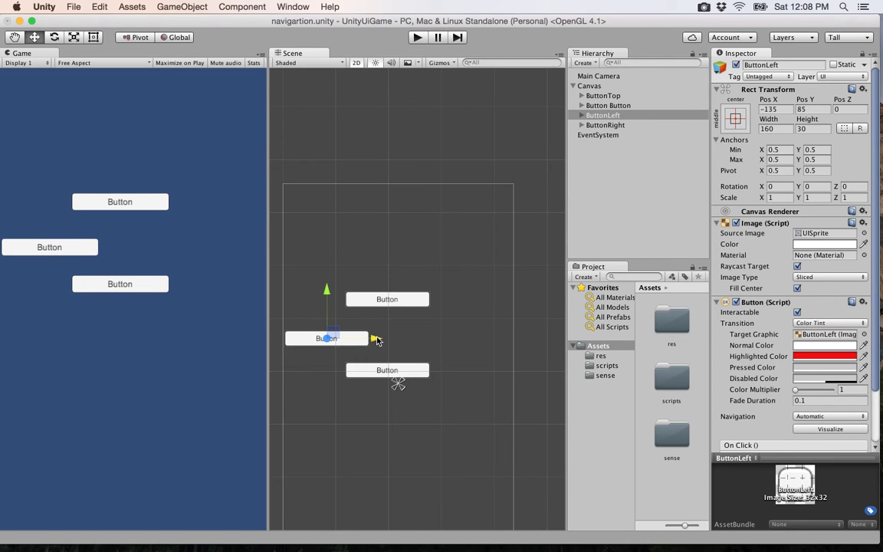
# Place ButtonRight on the right at about 116, 87 and start Play mode
pyautogui.click(605, 135)
pyautogui.click(609, 125)
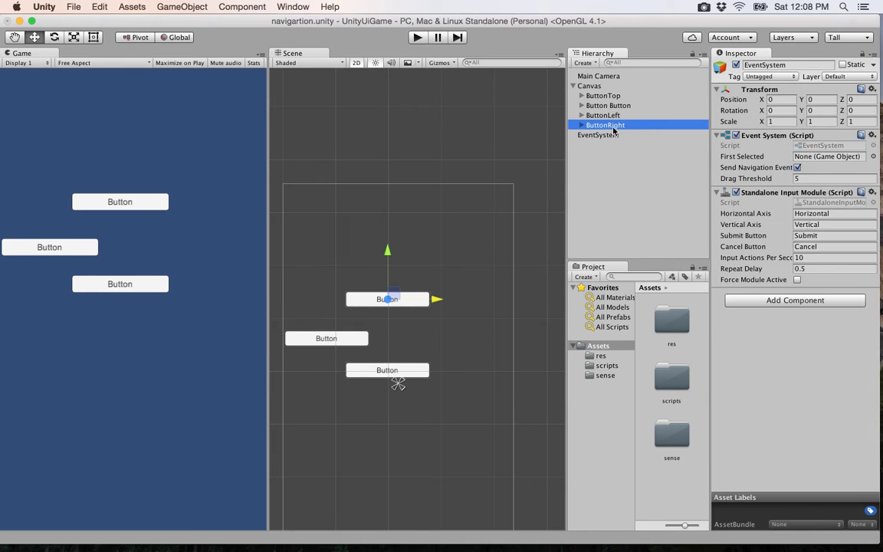
pyautogui.moveTo(436, 298); pyautogui.dragTo(511, 300)
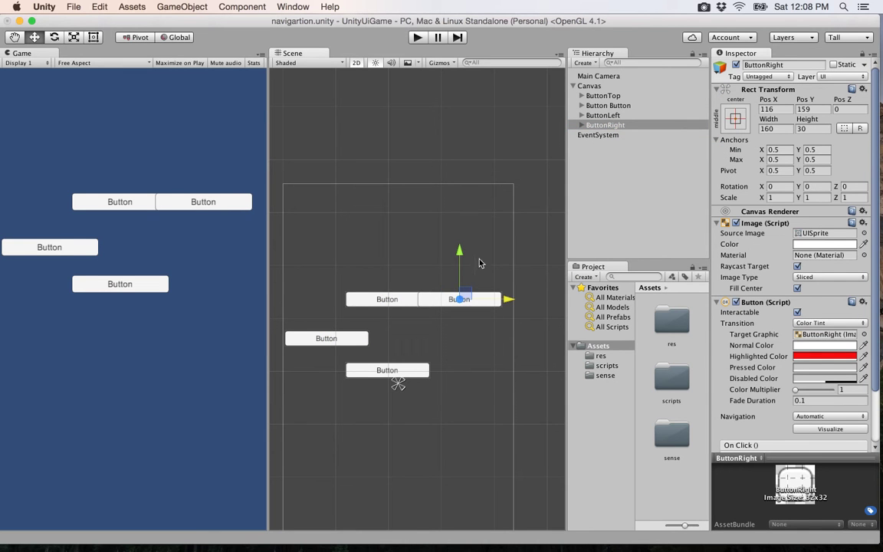
pyautogui.moveTo(461, 253); pyautogui.dragTo(462, 292)
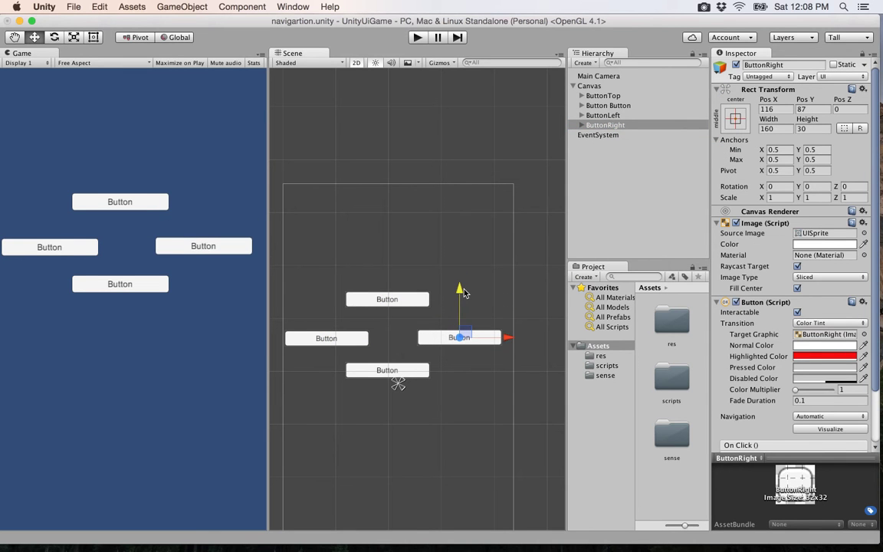
pyautogui.click(417, 38)
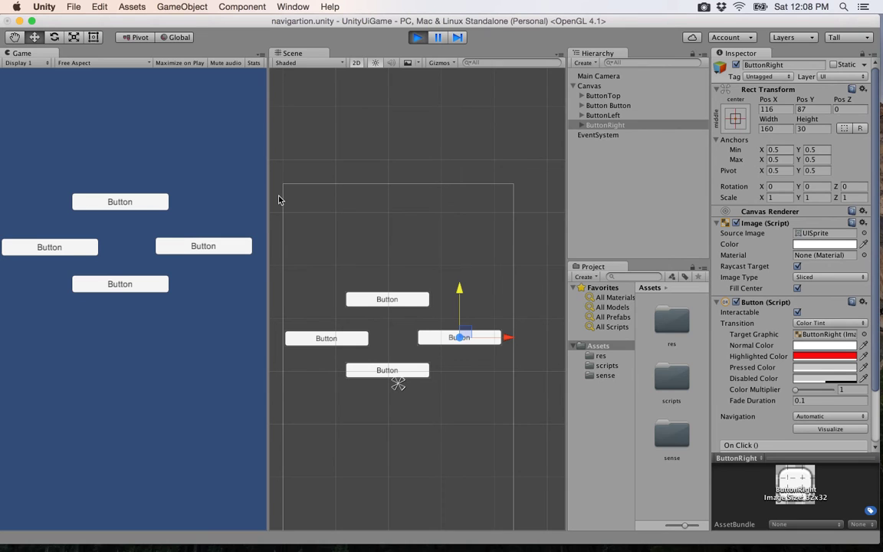
# Exit Play mode and set the EventSystem's First Selected field to ButtonTop
pyautogui.click(418, 37)
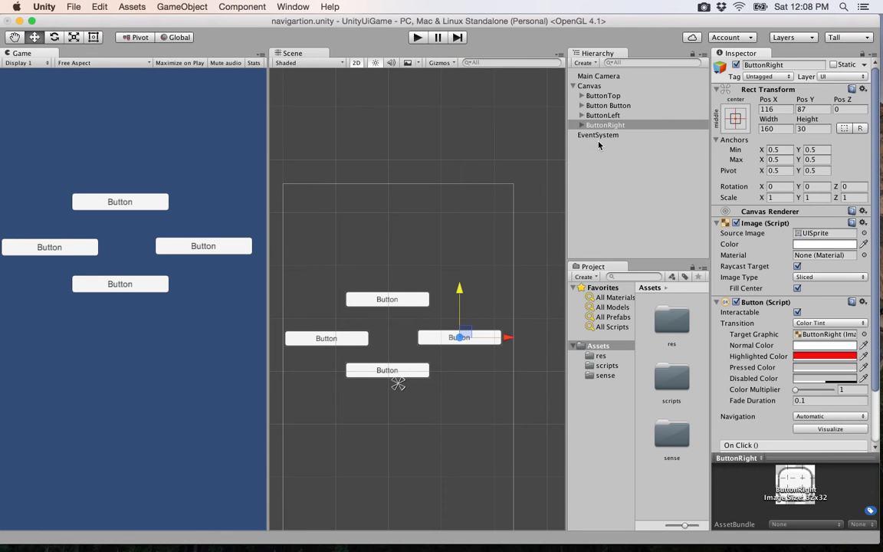
pyautogui.click(612, 135)
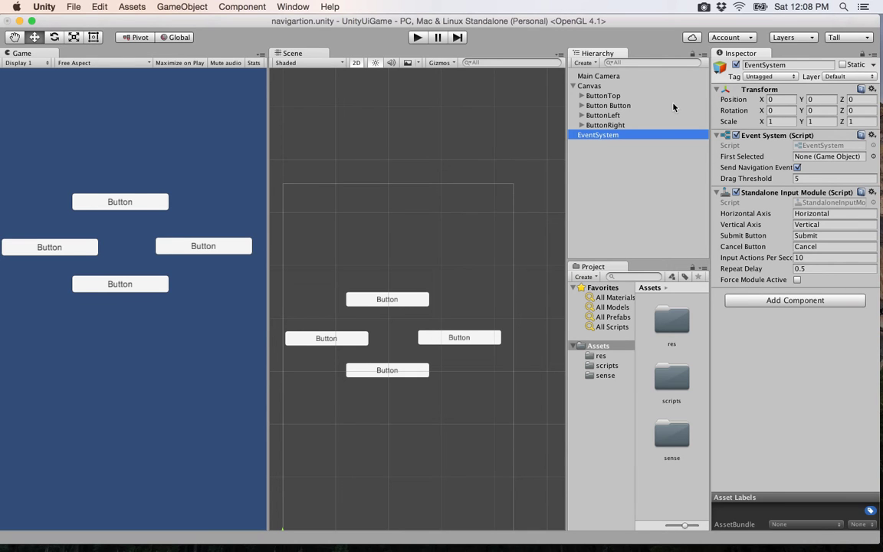
pyautogui.moveTo(602, 95); pyautogui.dragTo(816, 157)
# Play the scene and move the red highlight with Right, Down, Left and Up arrow keys
pyautogui.click(417, 37)
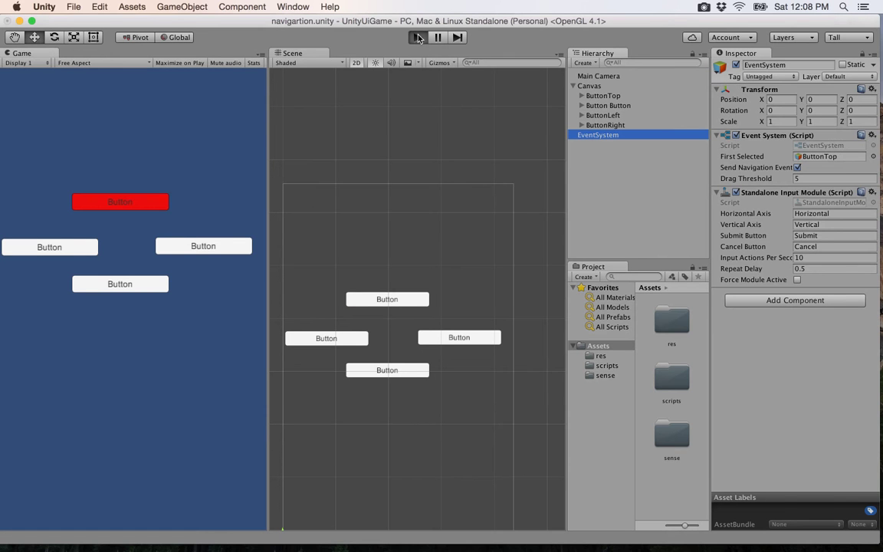
pyautogui.press('Right')
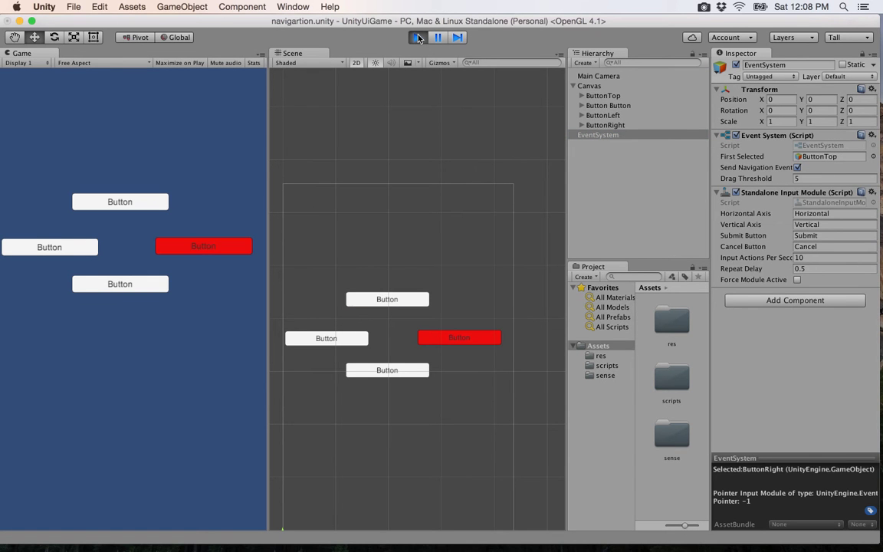
pyautogui.press('Down')
pyautogui.press('Left')
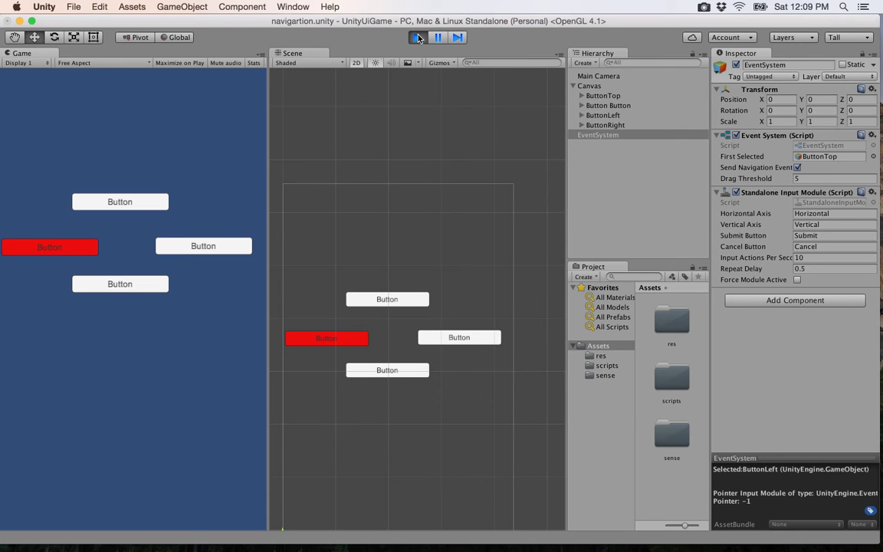
pyautogui.press('Up')
pyautogui.press('Right')
pyautogui.press('Down')
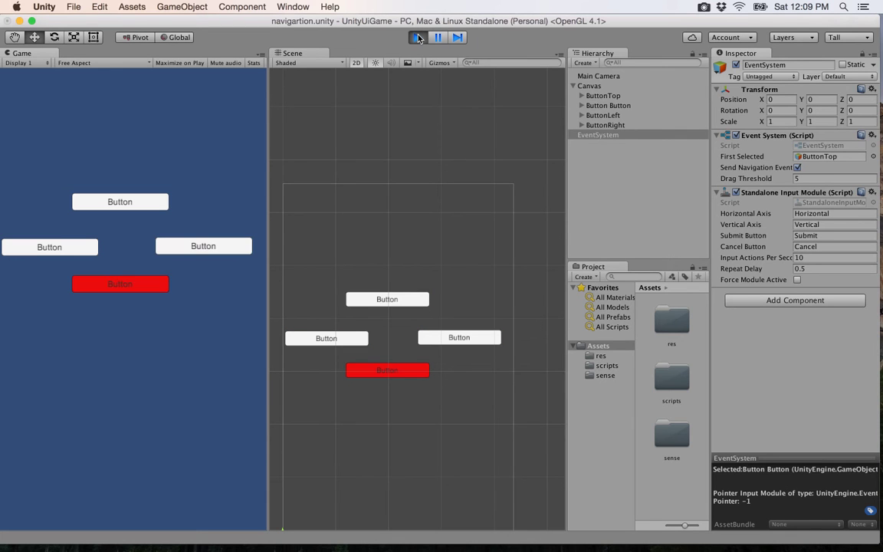
pyautogui.press('Right')
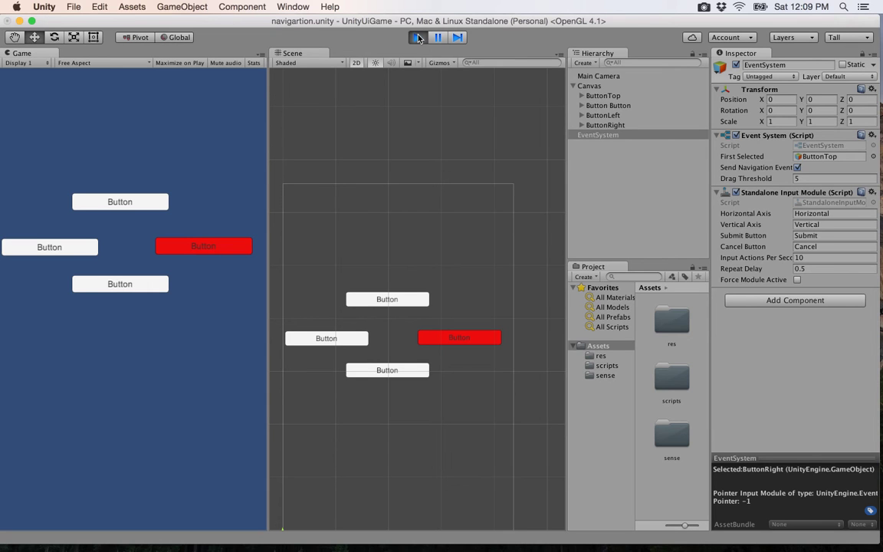
pyautogui.press('Down')
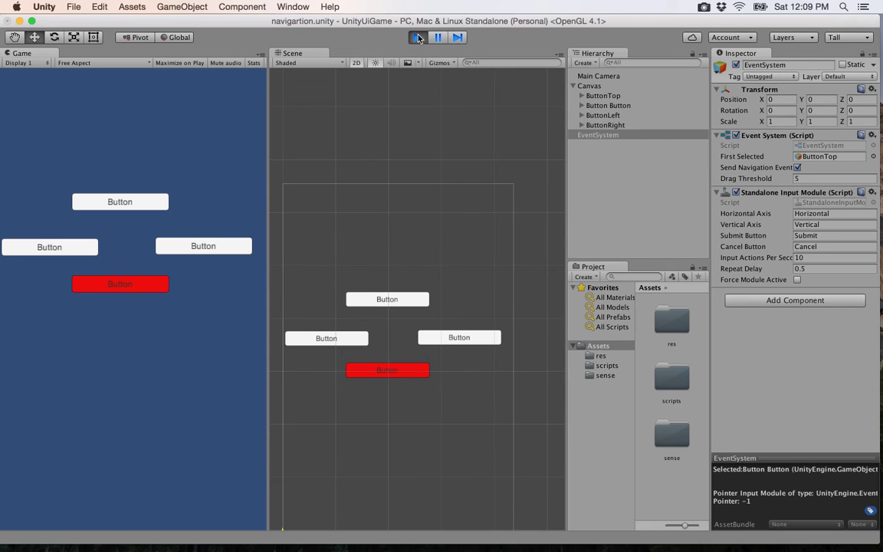
pyautogui.press('Right')
# Stop Play mode, enable Navigation Visualize on ButtonTop, and centre the enlarged button cross
pyautogui.click(418, 38)
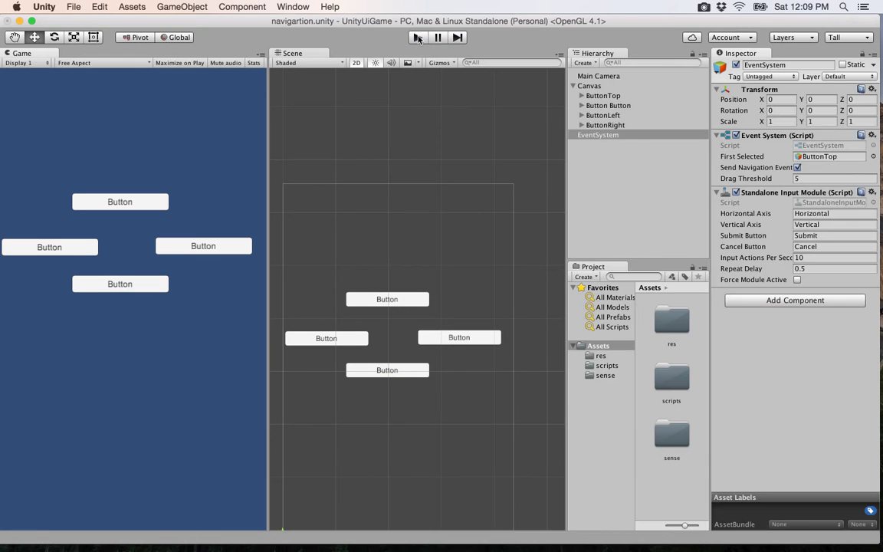
pyautogui.click(410, 300)
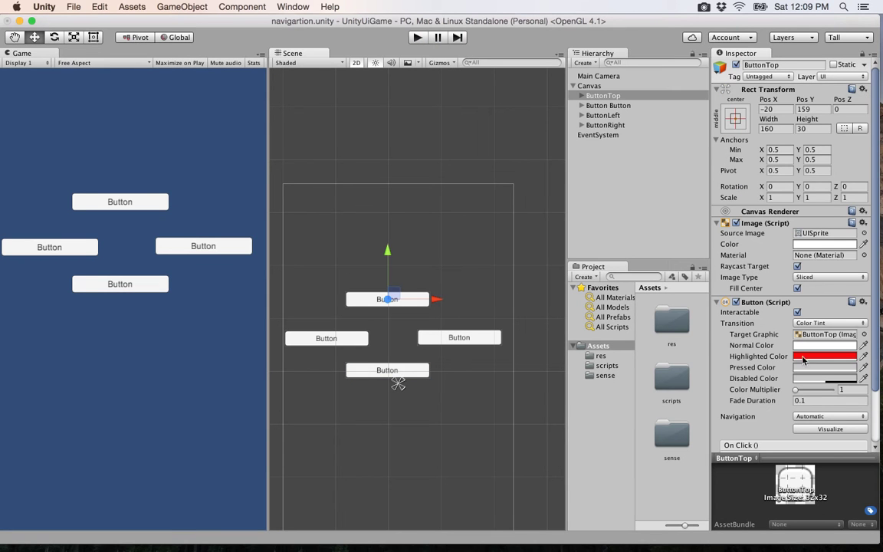
pyautogui.scroll(-3, 724, 325)
pyautogui.click(817, 366)
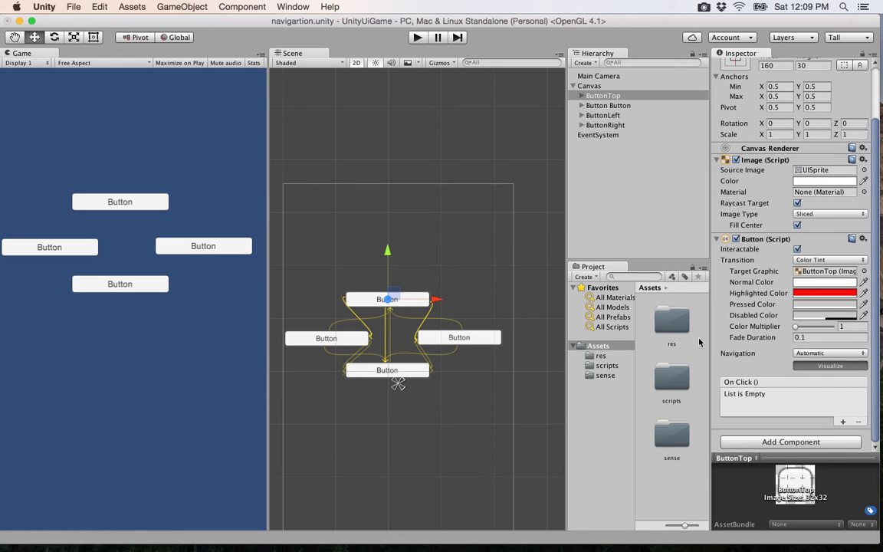
pyautogui.scroll(1, 383, 327)
pyautogui.scroll(1, 383, 327)
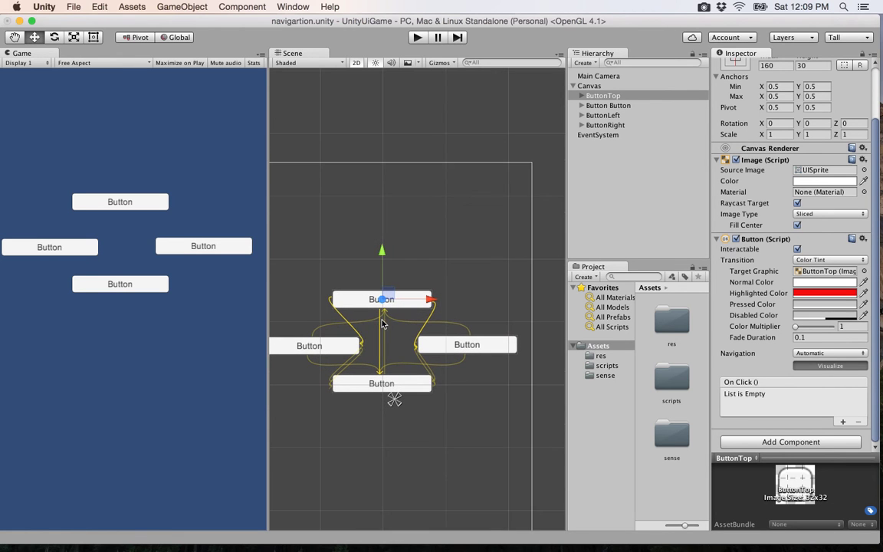
pyautogui.press('q')
pyautogui.moveTo(335, 288); pyautogui.dragTo(362, 191)
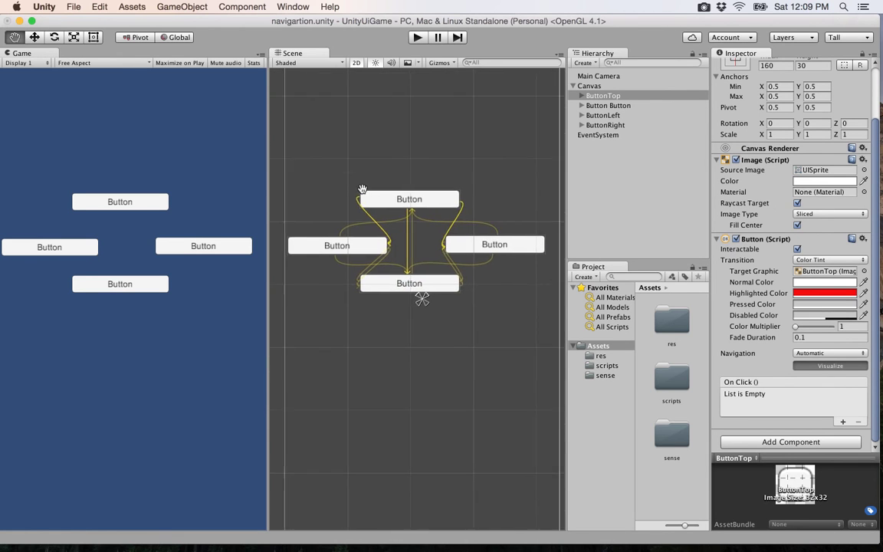
pyautogui.scroll(1, 360, 190)
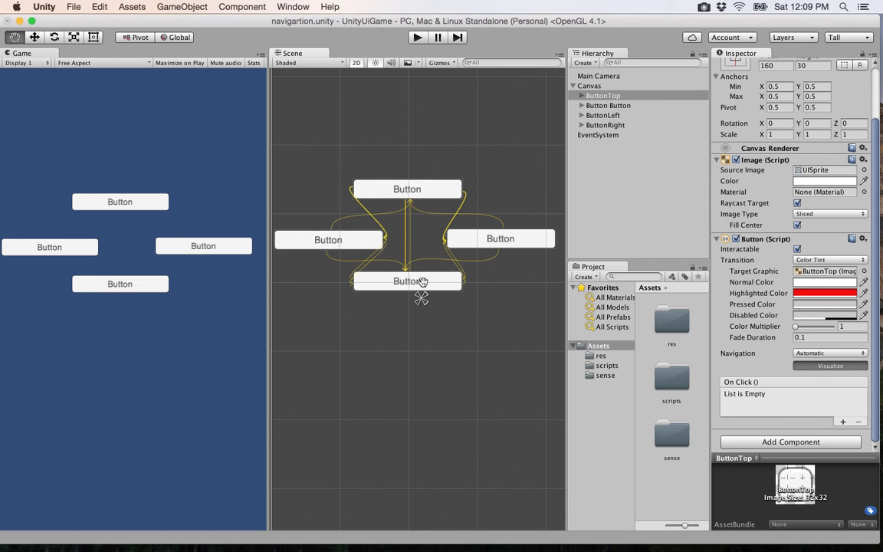
# Set all four buttons' Navigation mode from Automatic to Explicit, then select ButtonTop
pyautogui.keyDown('shift'); pyautogui.click(605, 125); pyautogui.keyUp('shift')
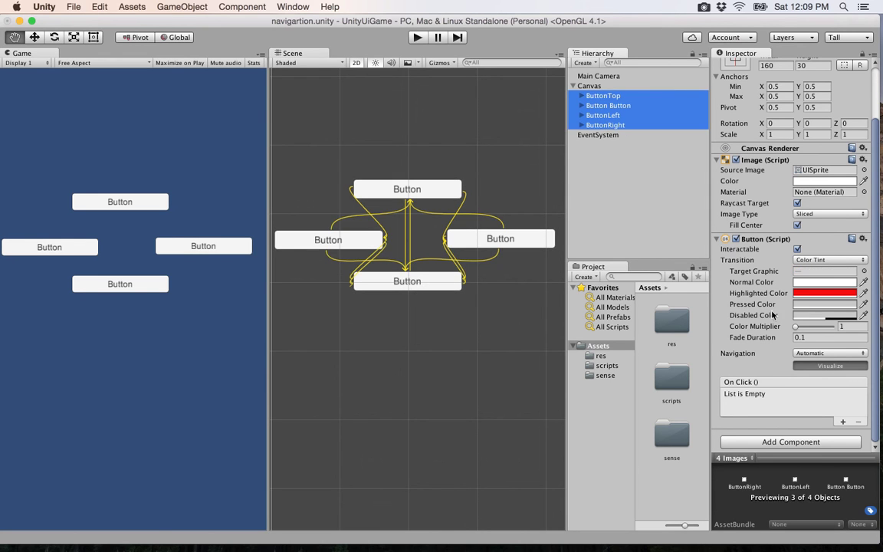
pyautogui.click(810, 352)
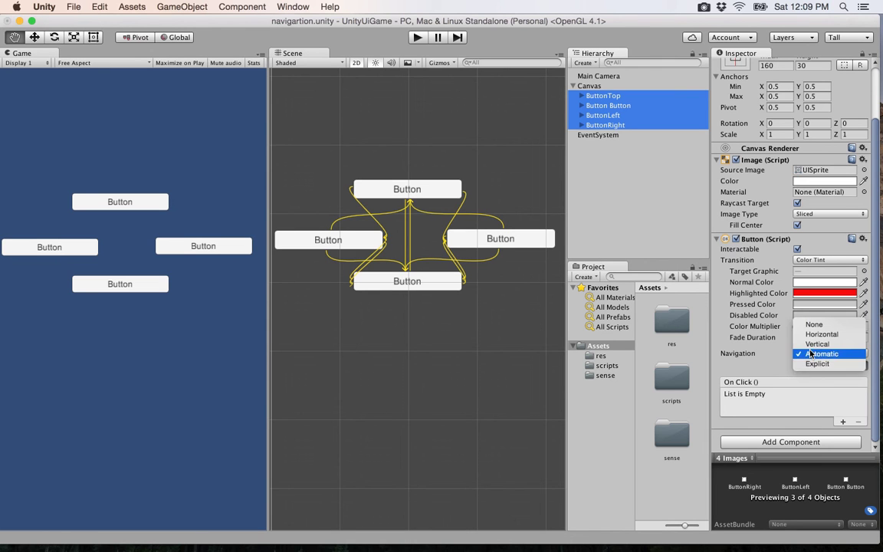
pyautogui.click(817, 365)
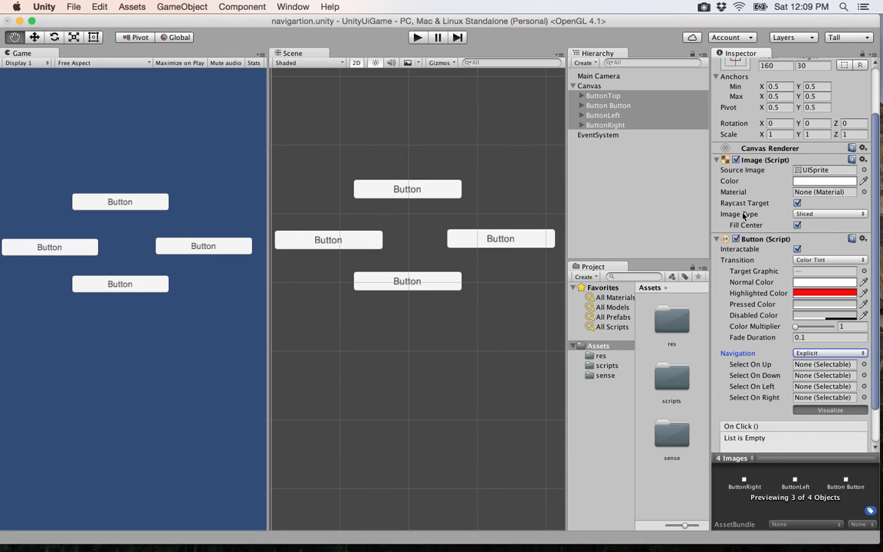
pyautogui.click(611, 96)
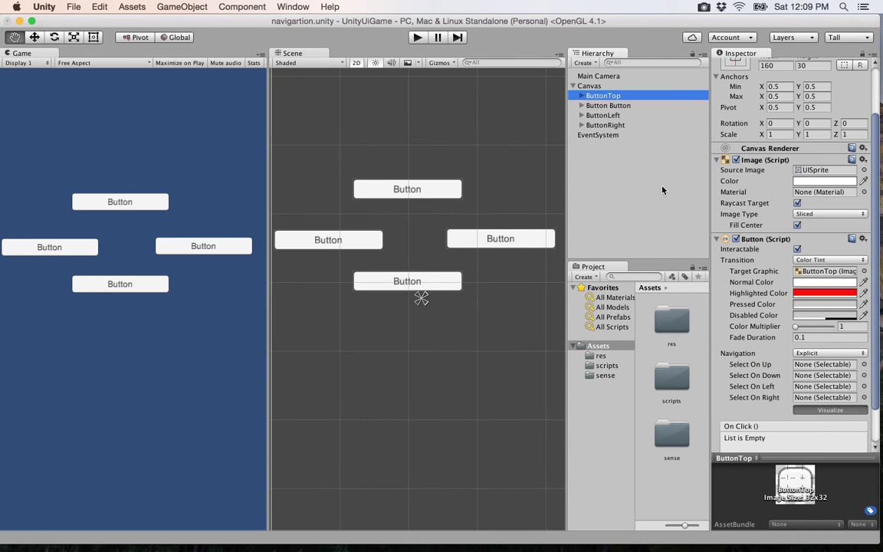
# Assign ButtonTop's Select On Up/Down/Left/Right to ButtonTop, Button Button, ButtonLeft and ButtonRight
pyautogui.moveTo(611, 98); pyautogui.dragTo(803, 367)
pyautogui.moveTo(613, 108); pyautogui.dragTo(799, 377)
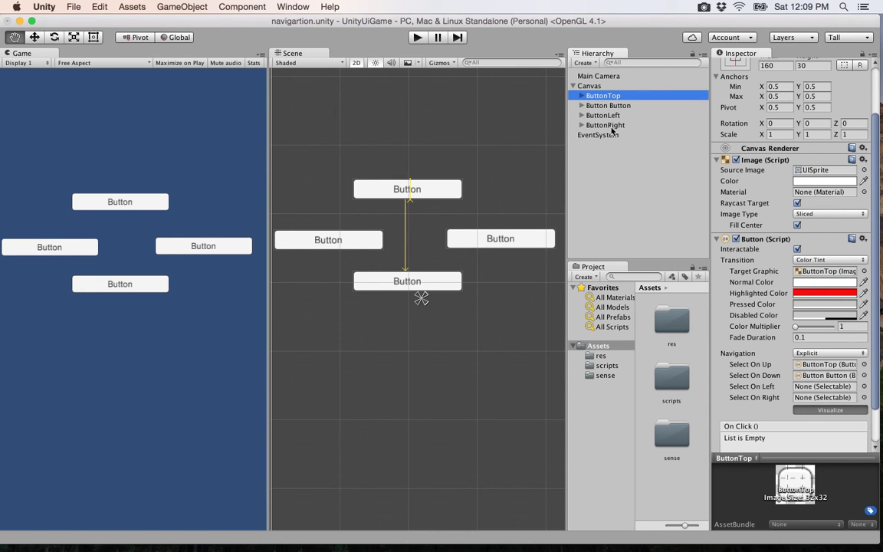
pyautogui.moveTo(610, 115); pyautogui.dragTo(805, 389)
pyautogui.moveTo(605, 125); pyautogui.dragTo(812, 397)
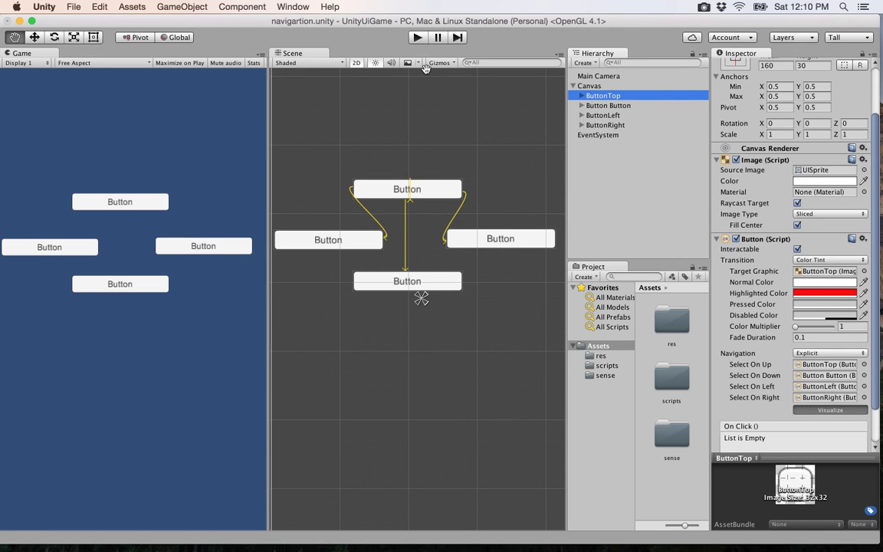
pyautogui.doubleClick(607, 105)
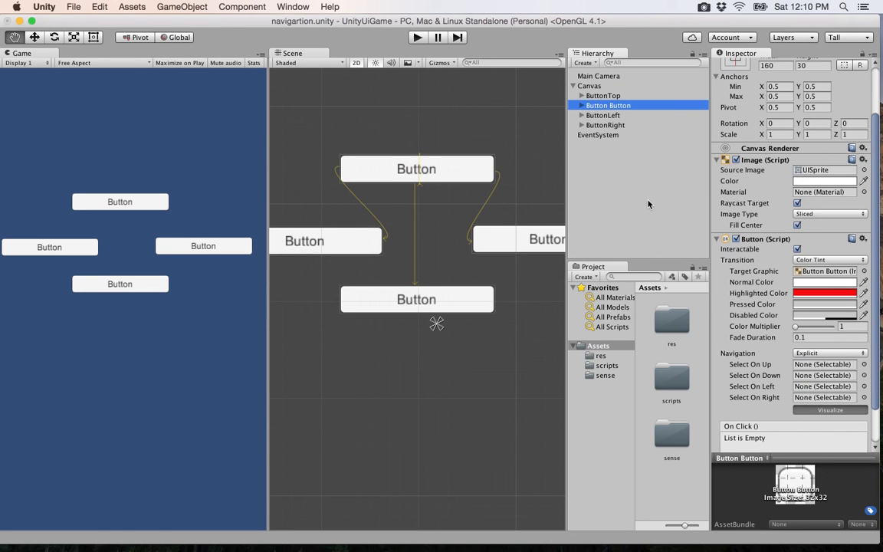
# Assign Button Button's Select On Up/Down/Left/Right to ButtonTop, Button Button, ButtonLeft and ButtonRight
pyautogui.moveTo(604, 96); pyautogui.dragTo(802, 366)
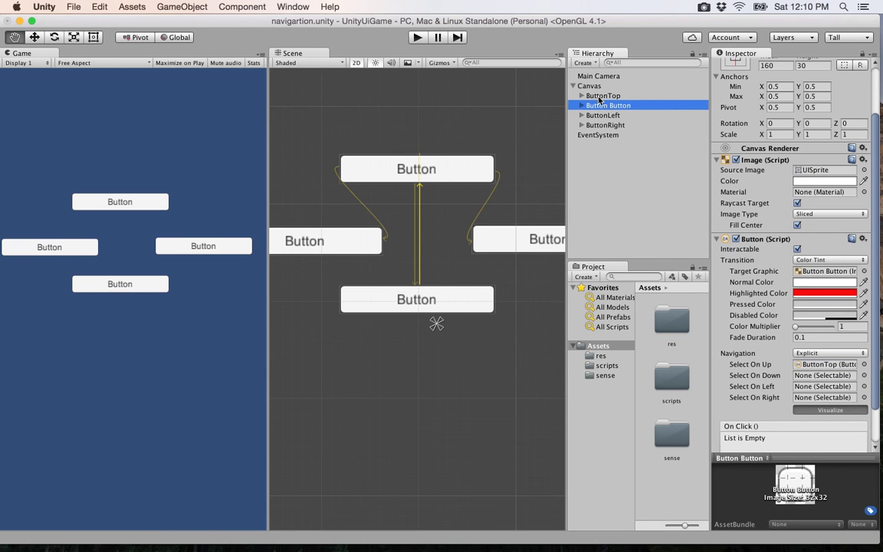
pyautogui.moveTo(601, 107); pyautogui.dragTo(799, 376)
pyautogui.moveTo(602, 115)
pyautogui.mouseDown()
pyautogui.moveTo(780, 370)
pyautogui.moveTo(812, 385)
pyautogui.mouseUp()
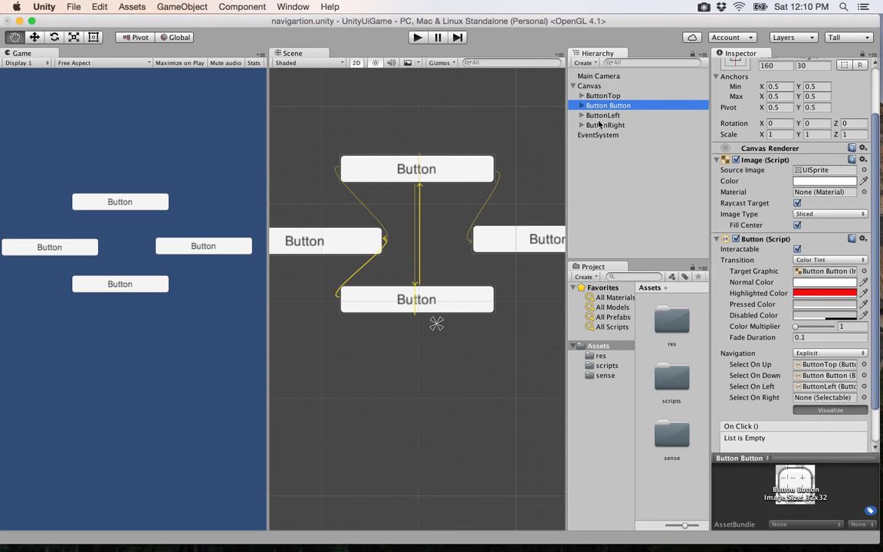
pyautogui.moveTo(601, 124); pyautogui.dragTo(820, 398)
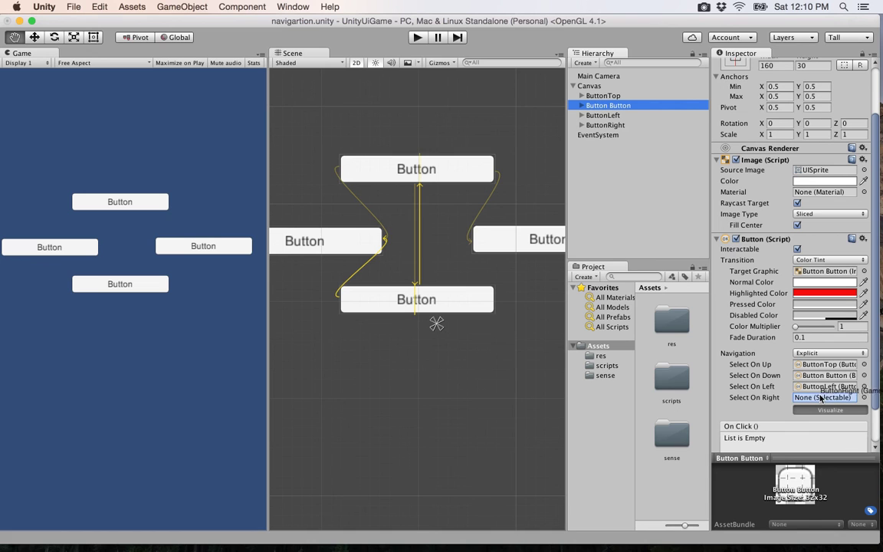
pyautogui.doubleClick(605, 115)
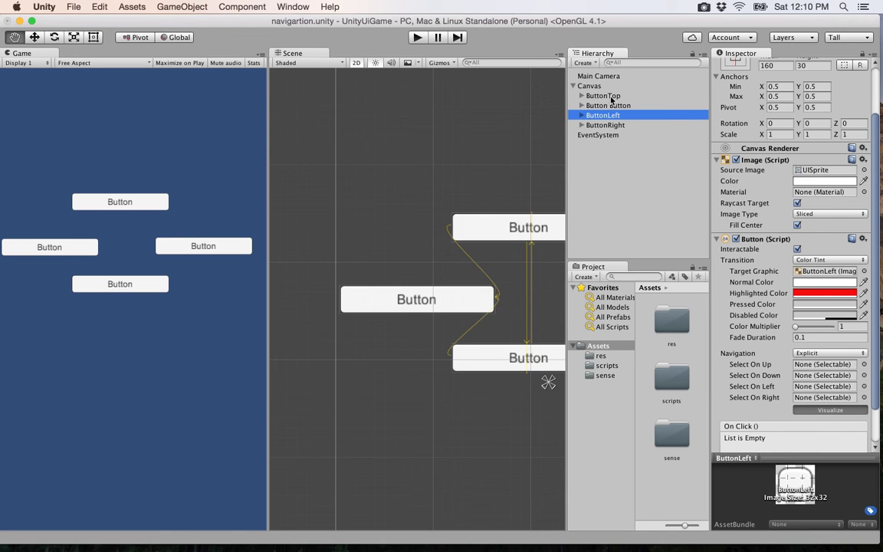
# Link ButtonLeft's navigation: ButtonTop up, Button Button down, itself left, ButtonRight right
pyautogui.moveTo(792, 388); pyautogui.dragTo(804, 368)
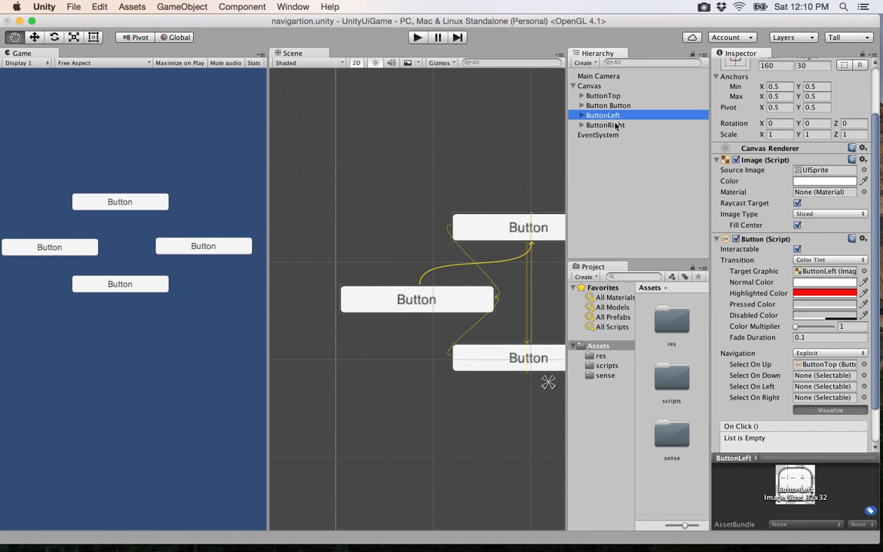
pyautogui.moveTo(610, 106); pyautogui.dragTo(806, 375)
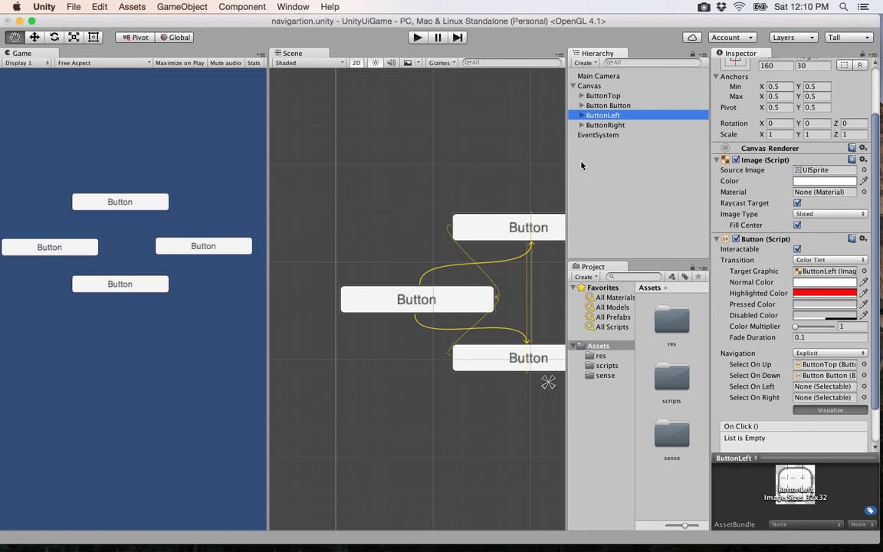
pyautogui.moveTo(601, 115); pyautogui.dragTo(808, 392)
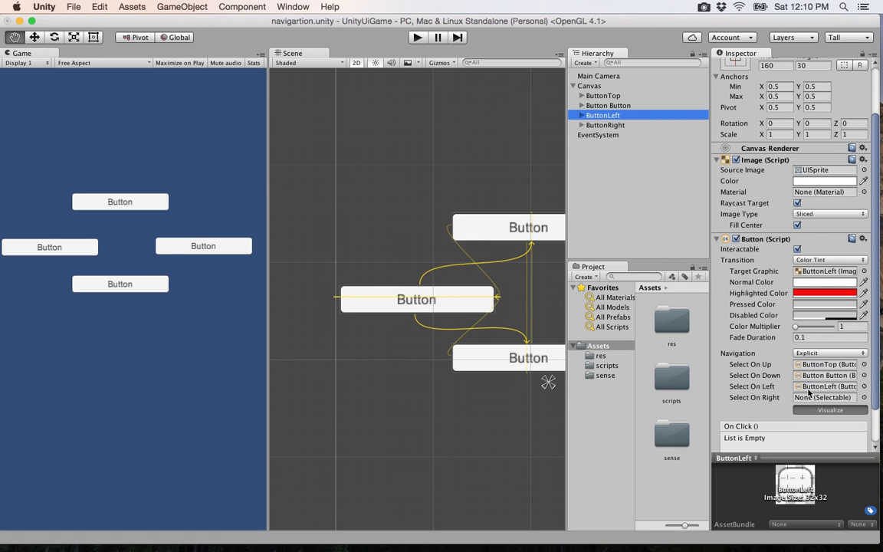
pyautogui.moveTo(604, 125); pyautogui.dragTo(811, 400)
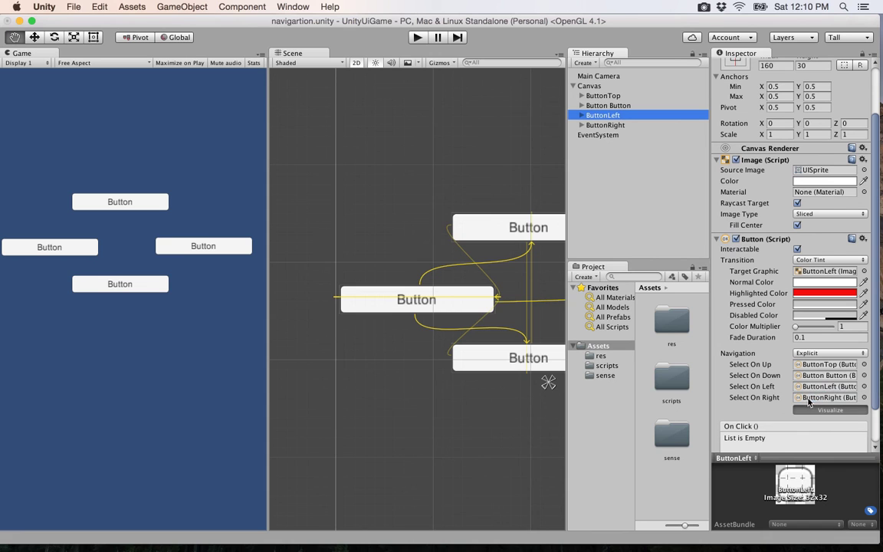
pyautogui.doubleClick(609, 125)
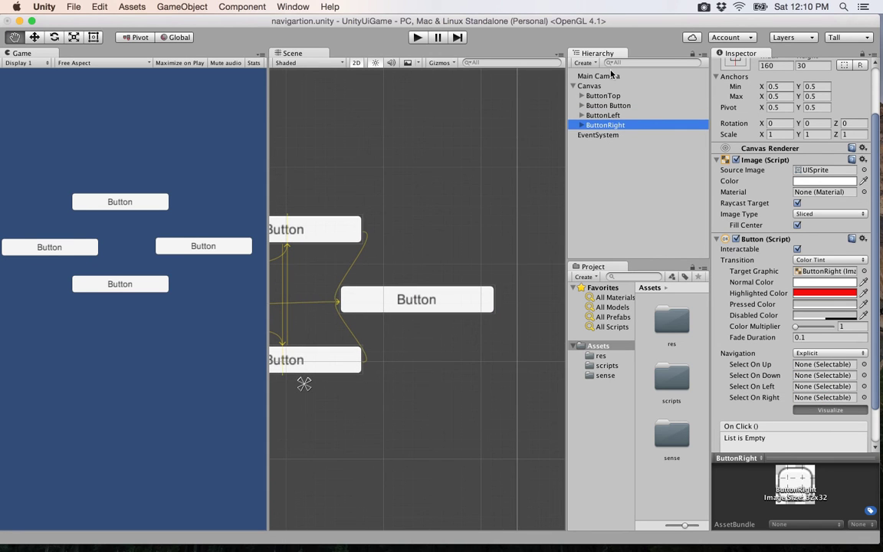
# Link ButtonRight's navigation: ButtonTop up, Button Button down, ButtonLeft left, itself right
pyautogui.moveTo(598, 96); pyautogui.dragTo(811, 367)
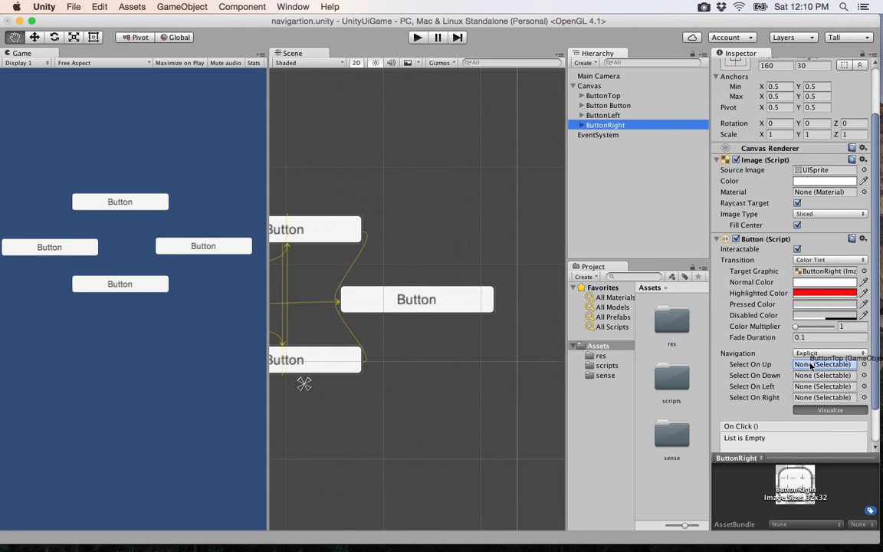
pyautogui.moveTo(604, 108); pyautogui.dragTo(817, 377)
pyautogui.moveTo(604, 119); pyautogui.dragTo(810, 387)
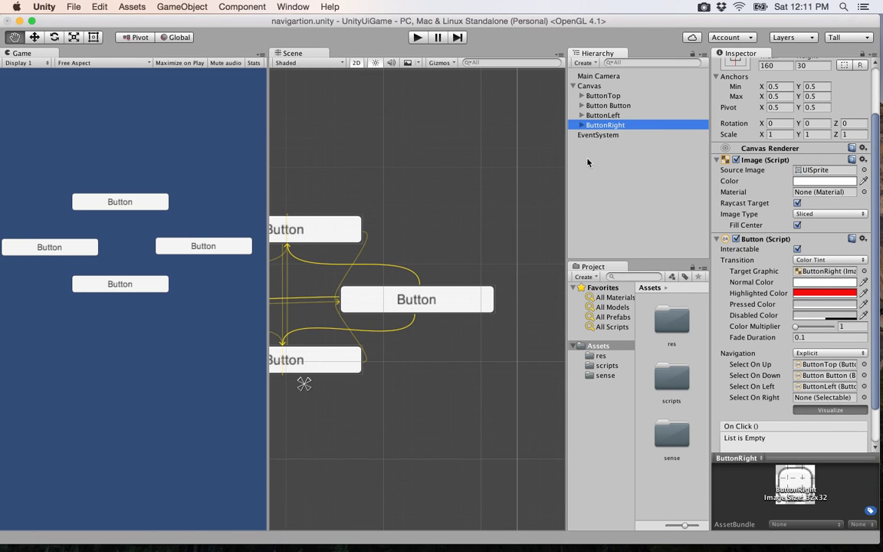
pyautogui.moveTo(601, 129); pyautogui.dragTo(797, 398)
pyautogui.scroll(-3, 478, 355)
pyautogui.scroll(-3, 473, 355)
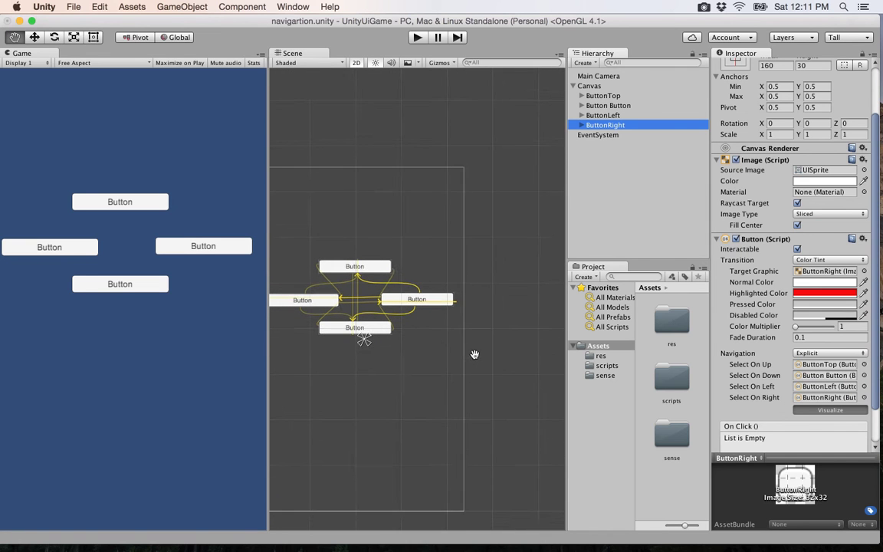
# Enter Play mode and step the highlight from the top button to right, bottom, left, then right
pyautogui.click(418, 43)
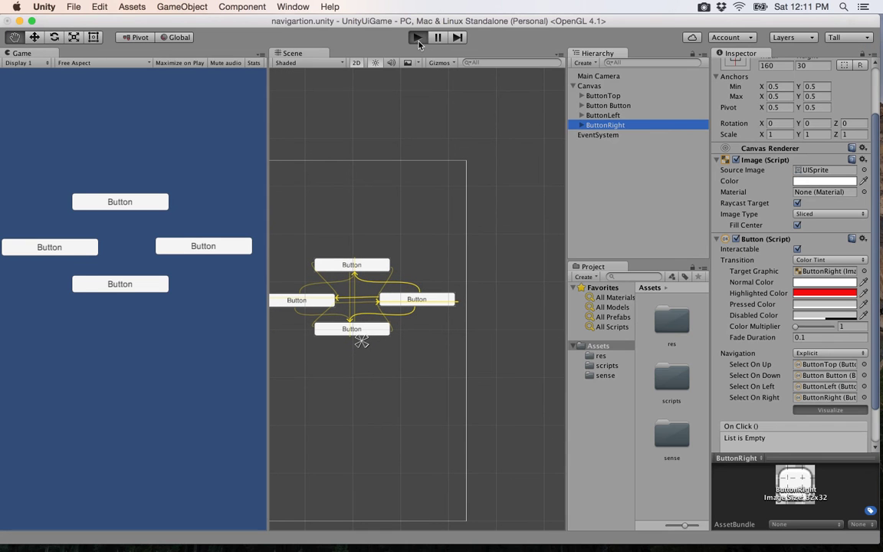
pyautogui.press('Right')
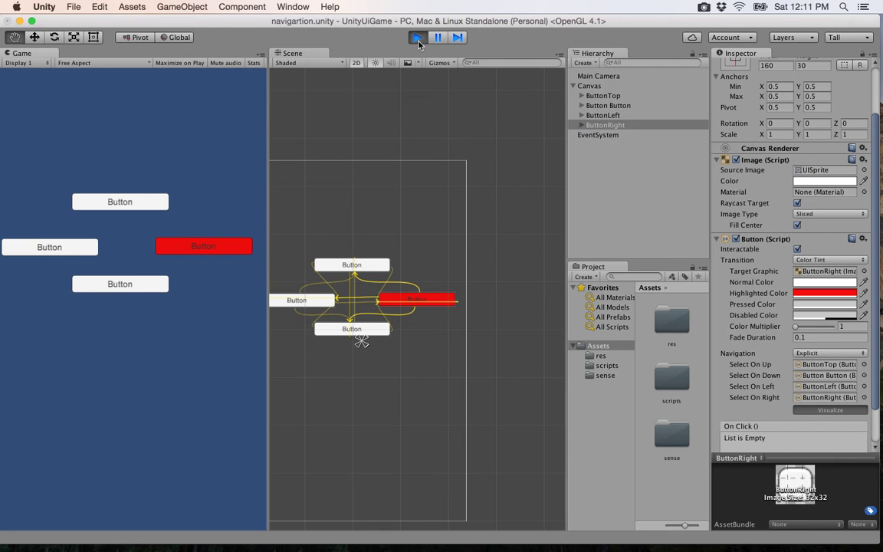
pyautogui.press('Down')
pyautogui.press('Left')
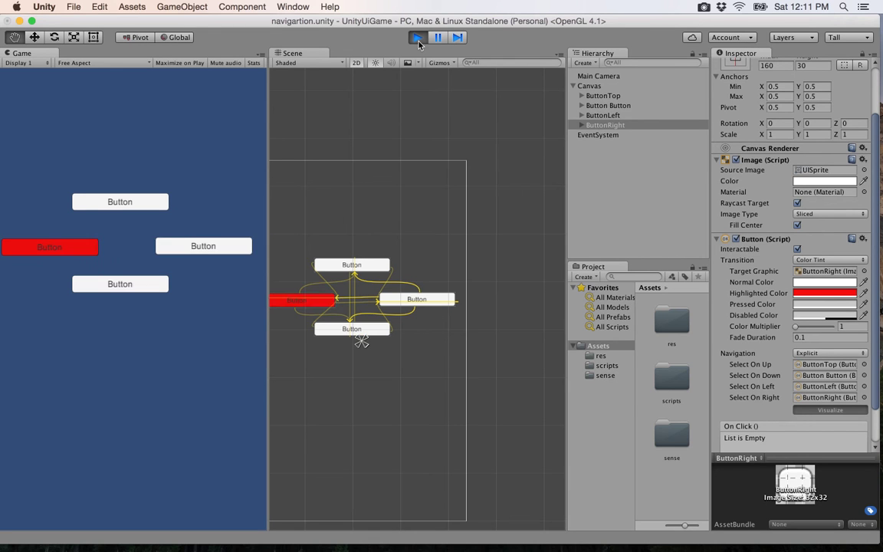
pyautogui.press('Right')
# Toggle the highlight repeatedly between the left and right buttons to test their links
pyautogui.press('Left')
pyautogui.press('Right')
pyautogui.press('Left')
pyautogui.press('Right')
pyautogui.press('Left')
pyautogui.press('Right')
pyautogui.press('Left')
pyautogui.press('Right')
pyautogui.press('Left')
pyautogui.press('Right')
pyautogui.press('Left')
# Move the highlight up, down, left, right and back up to ButtonTop
pyautogui.press('Up')
pyautogui.press('Down')
pyautogui.press('Left')
pyautogui.press('Right')
pyautogui.press('Up')
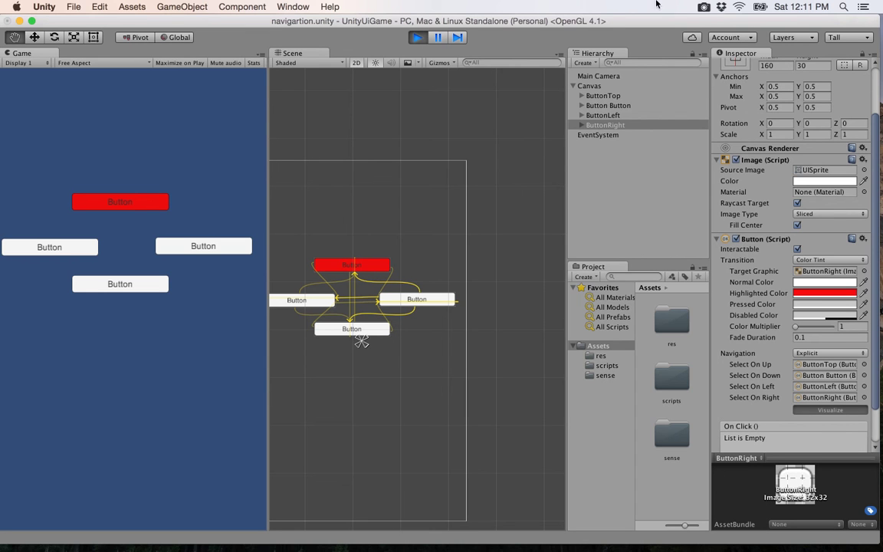